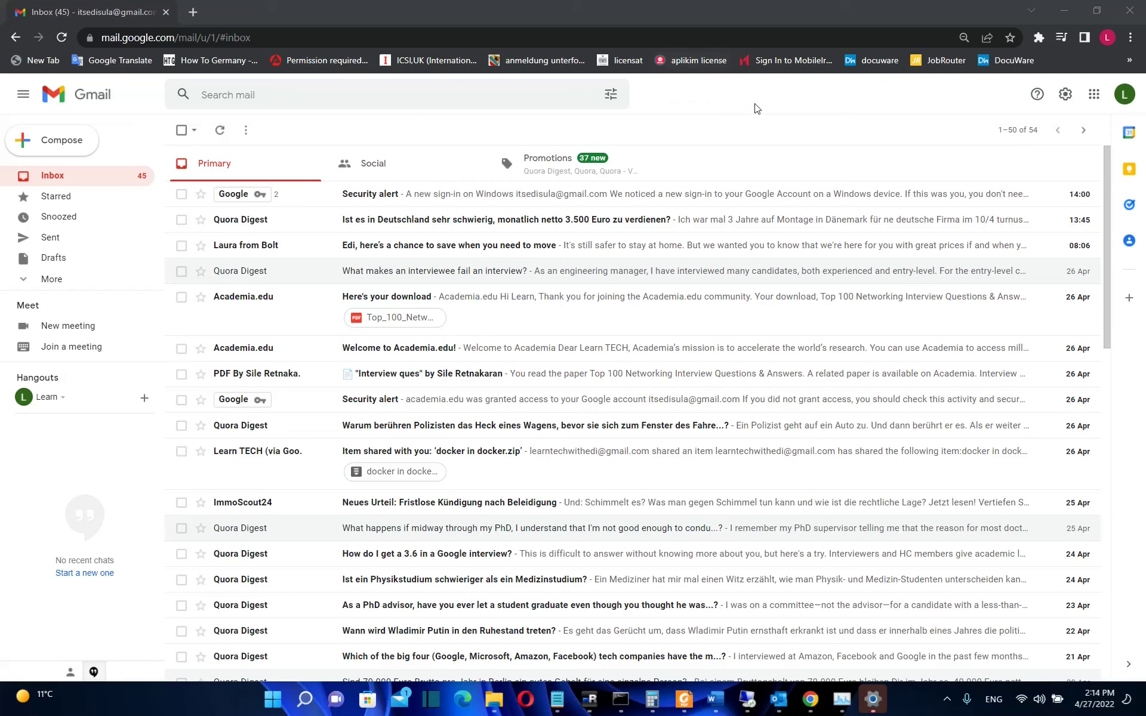
Step: Reach Gmail's Forwarding and POP/IMAP page via the gear and See all settings
{"action": "left_click", "coordinate": [1060, 95]}
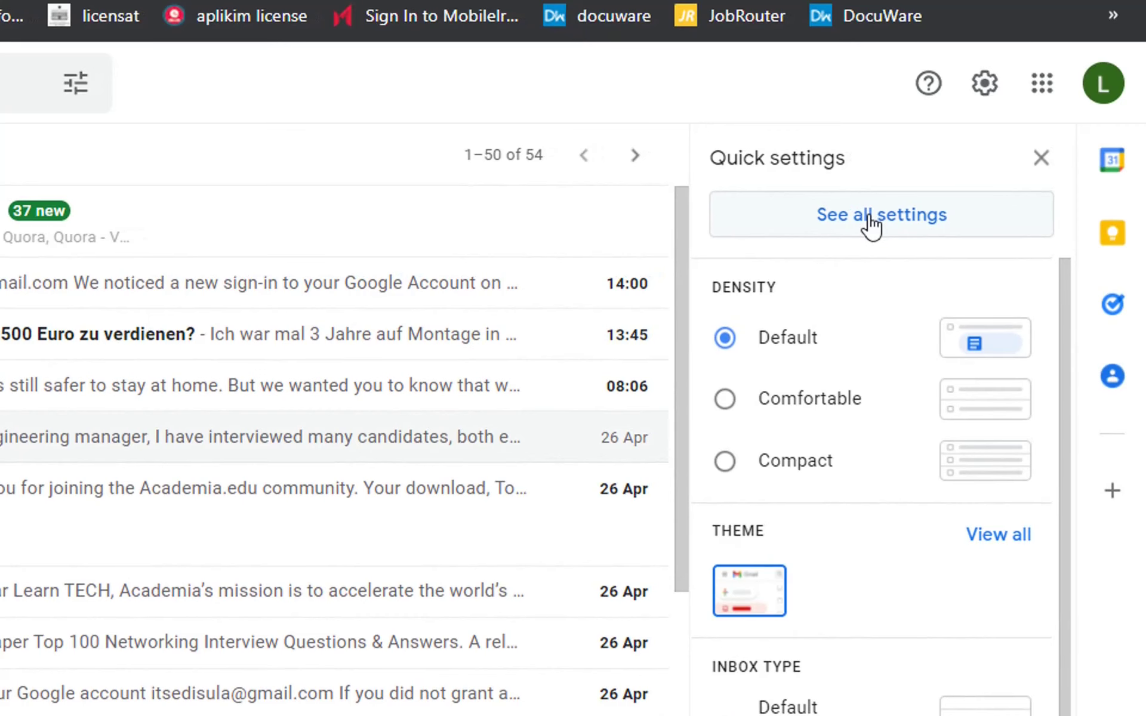
{"action": "left_click", "coordinate": [870, 226]}
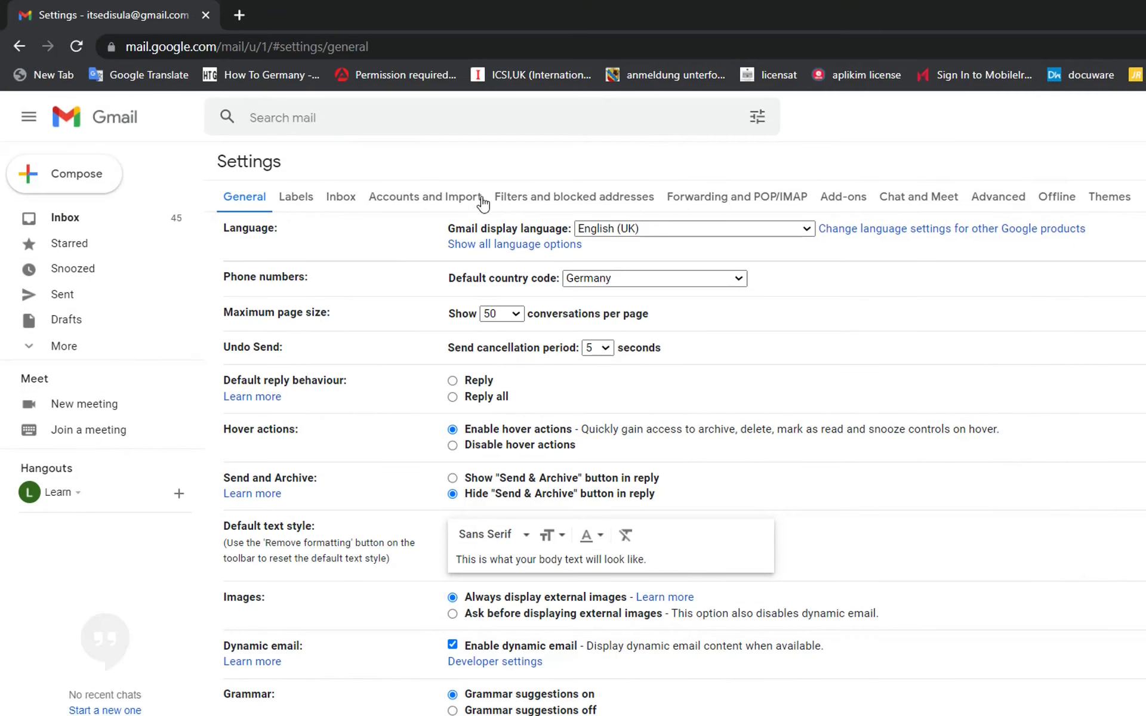
{"action": "left_click", "coordinate": [720, 199]}
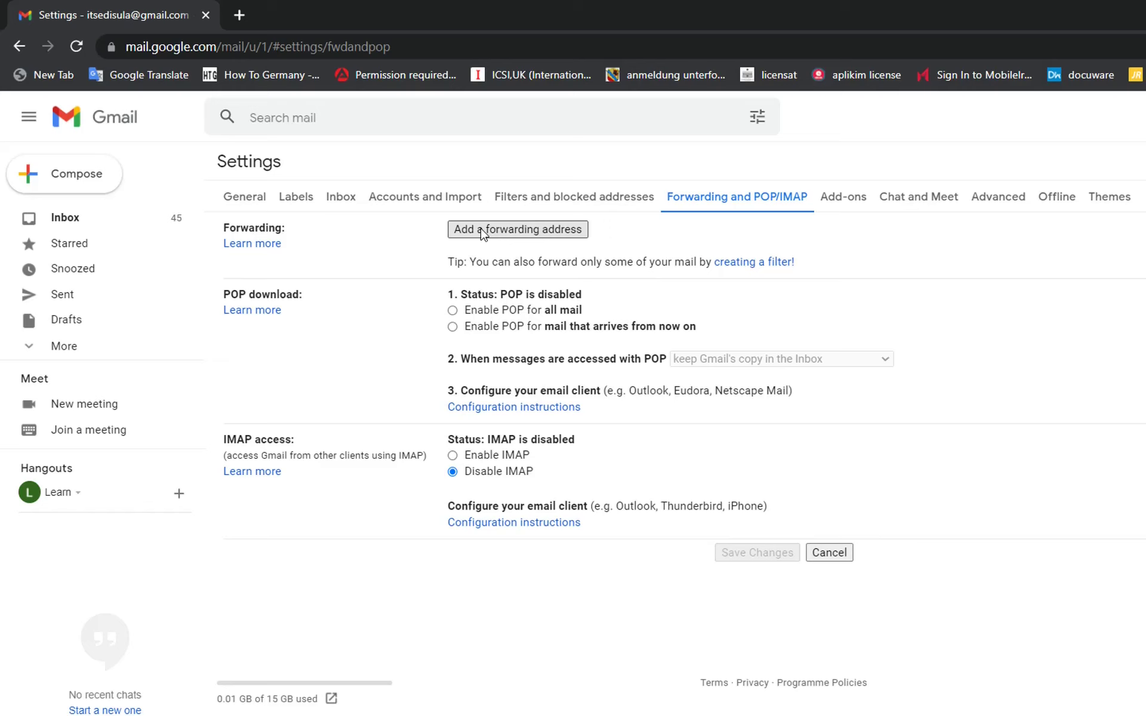
Step: Enter the Outlook address as a new forwarding address and submit it
{"action": "left_click", "coordinate": [482, 231]}
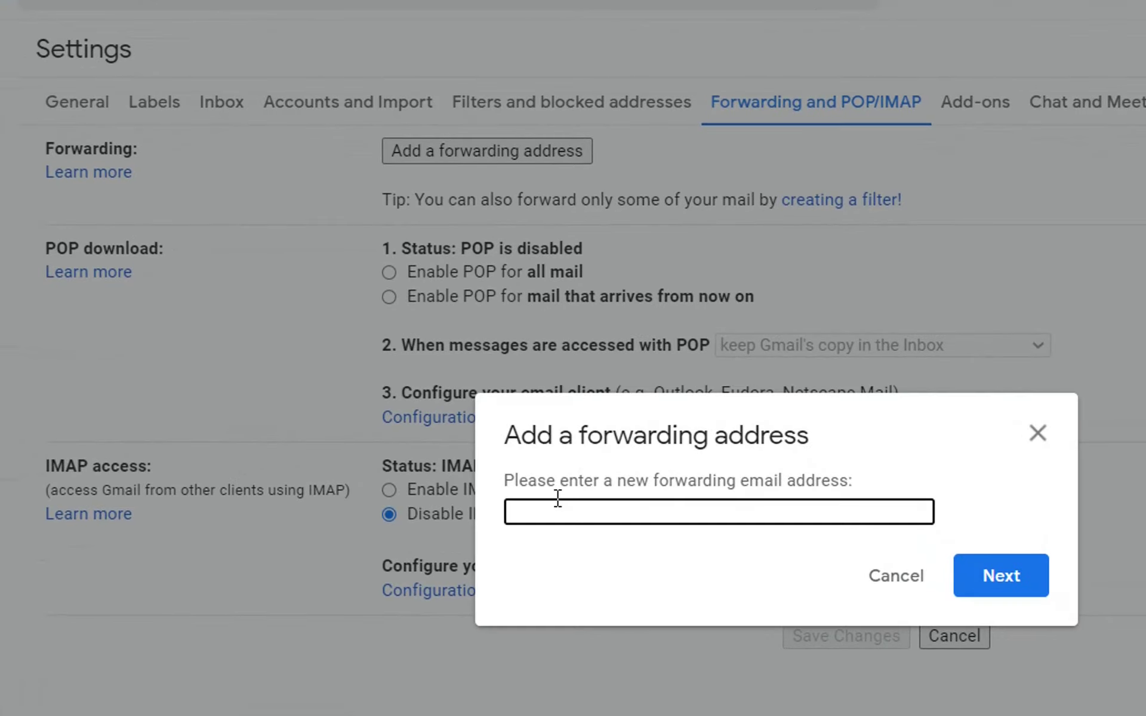
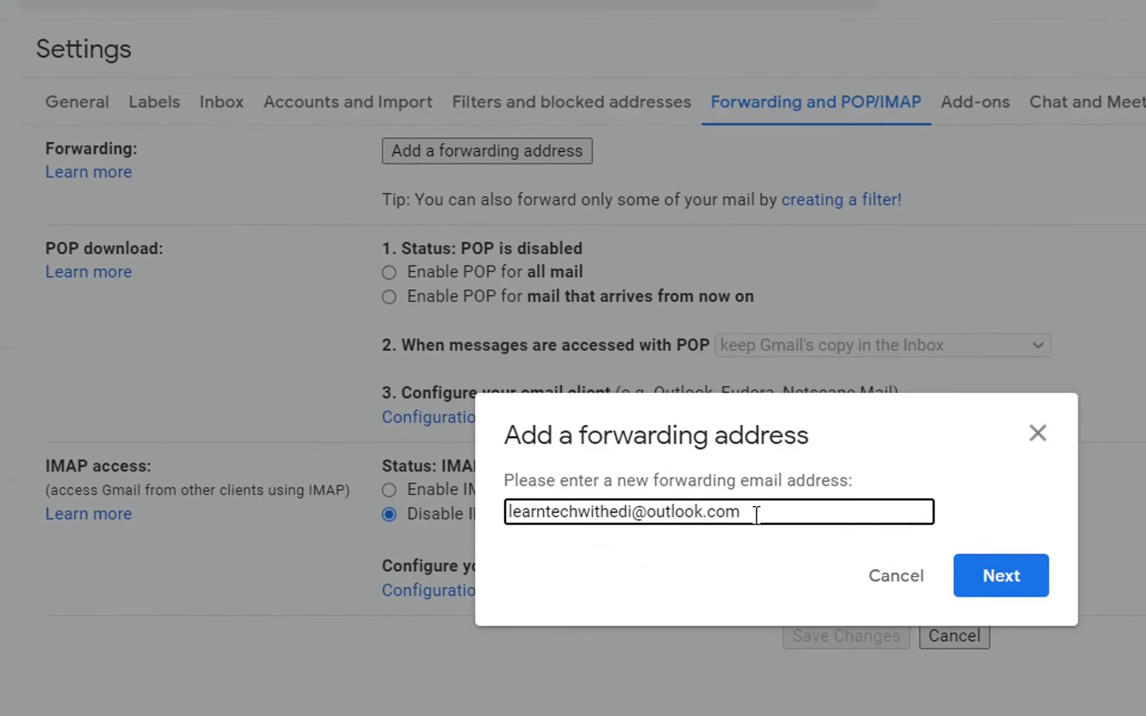
{"action": "left_click", "coordinate": [976, 576]}
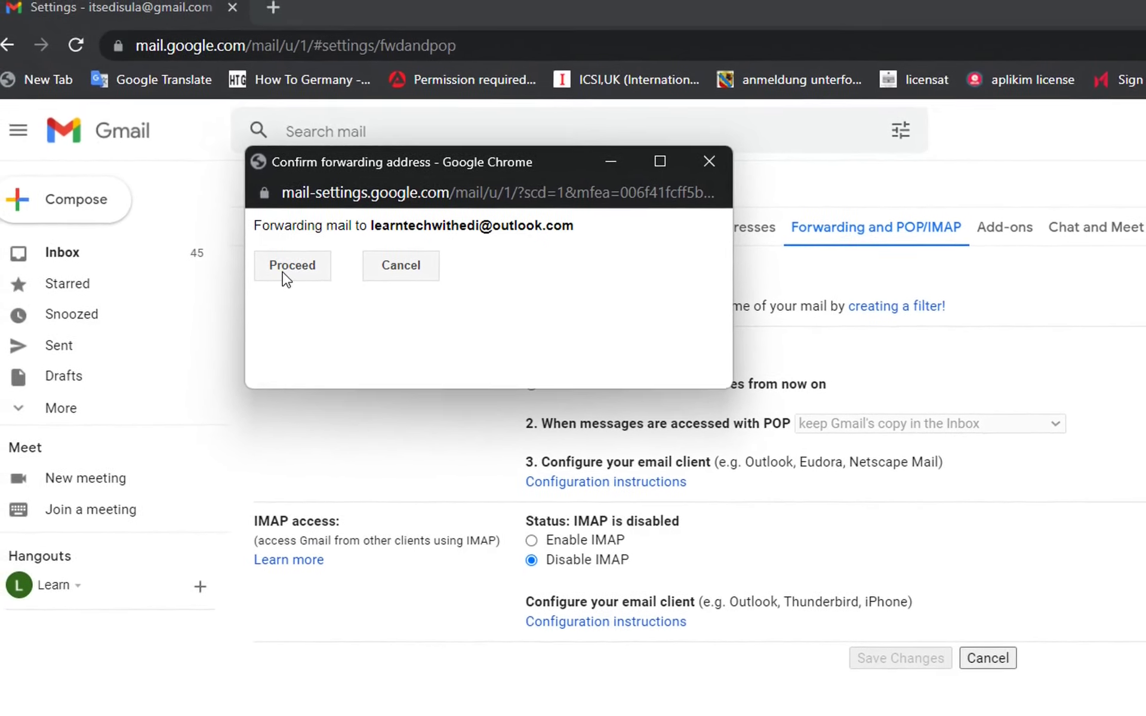
Step: Confirm forwarding to the Outlook address so the confirmation code is sent, then dismiss the notice
{"action": "left_click", "coordinate": [269, 265]}
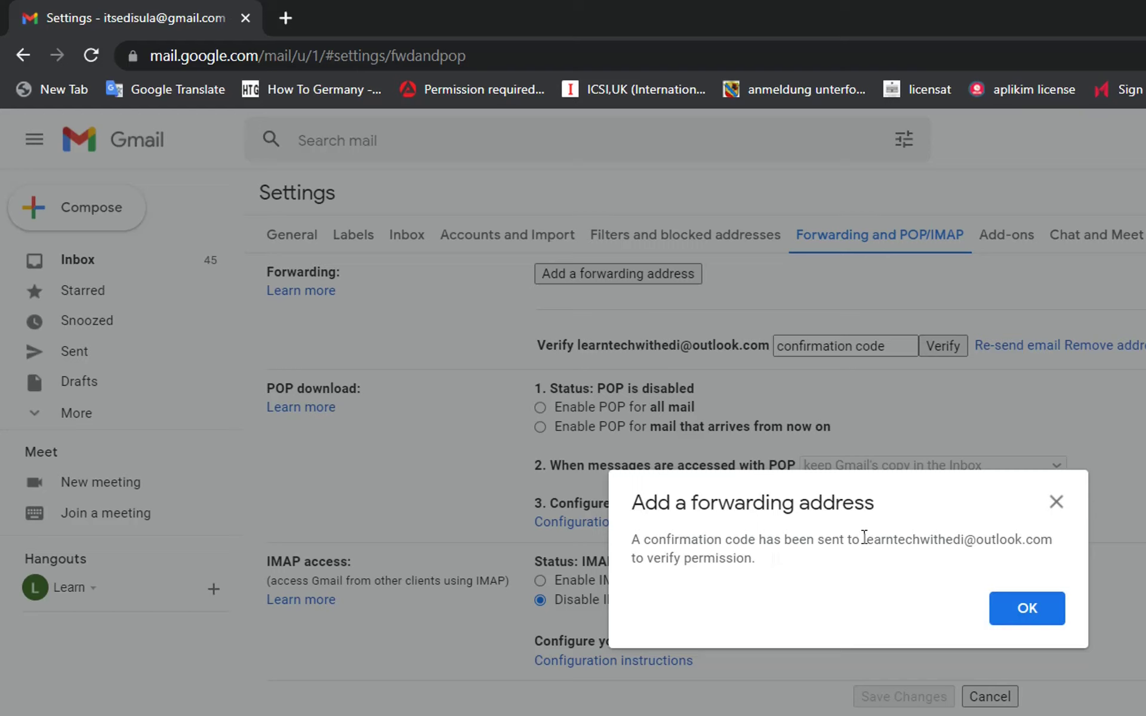
{"action": "left_click_drag", "start_coordinate": [864, 536], "coordinate": [1052, 548]}
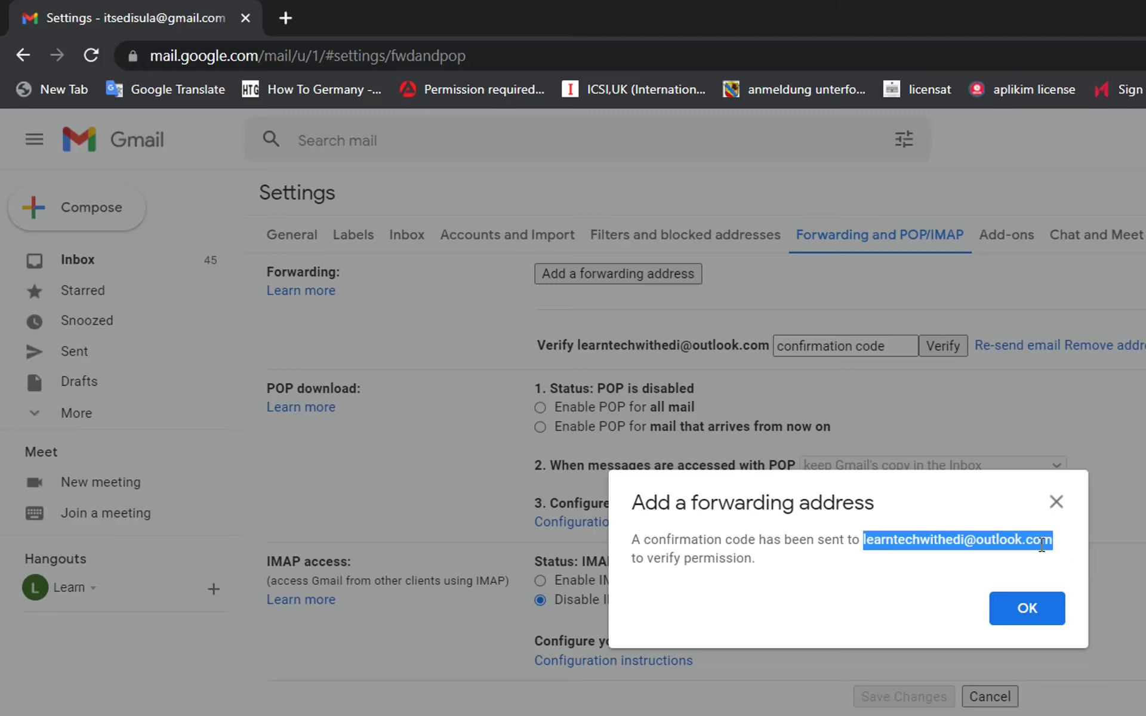
{"action": "left_click", "coordinate": [1024, 609]}
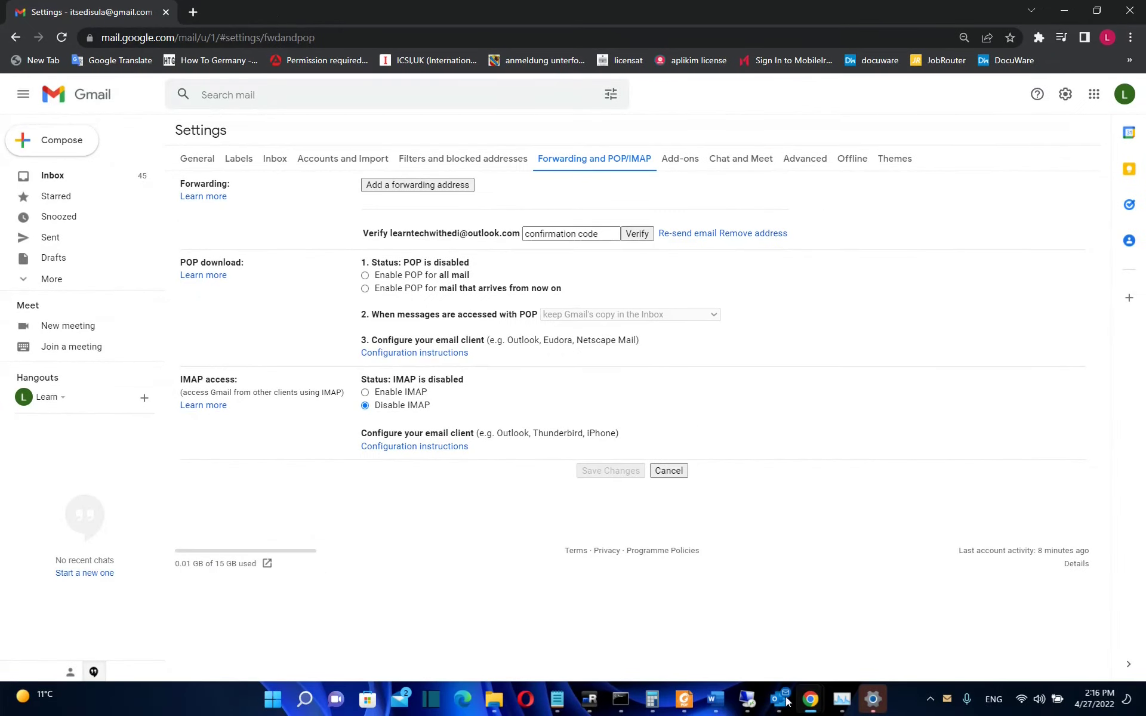
Step: In Outlook, find the Gmail Team confirmation email and copy its confirmation code
{"action": "left_click", "coordinate": [780, 703]}
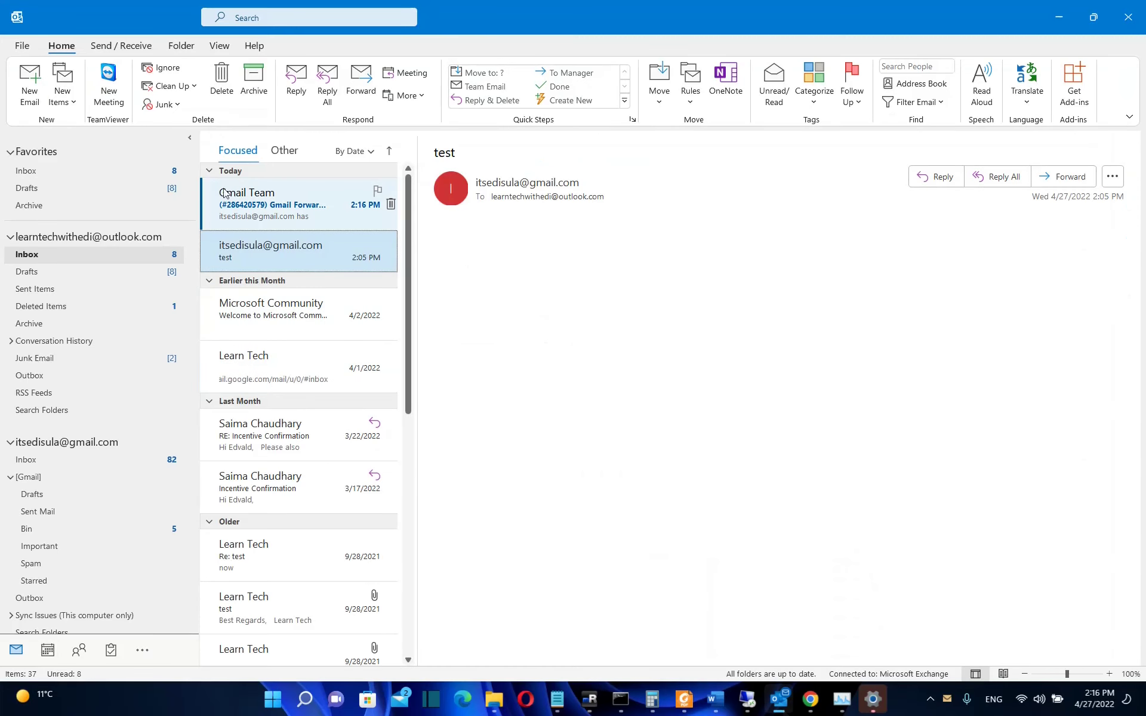
{"action": "left_click", "coordinate": [239, 201]}
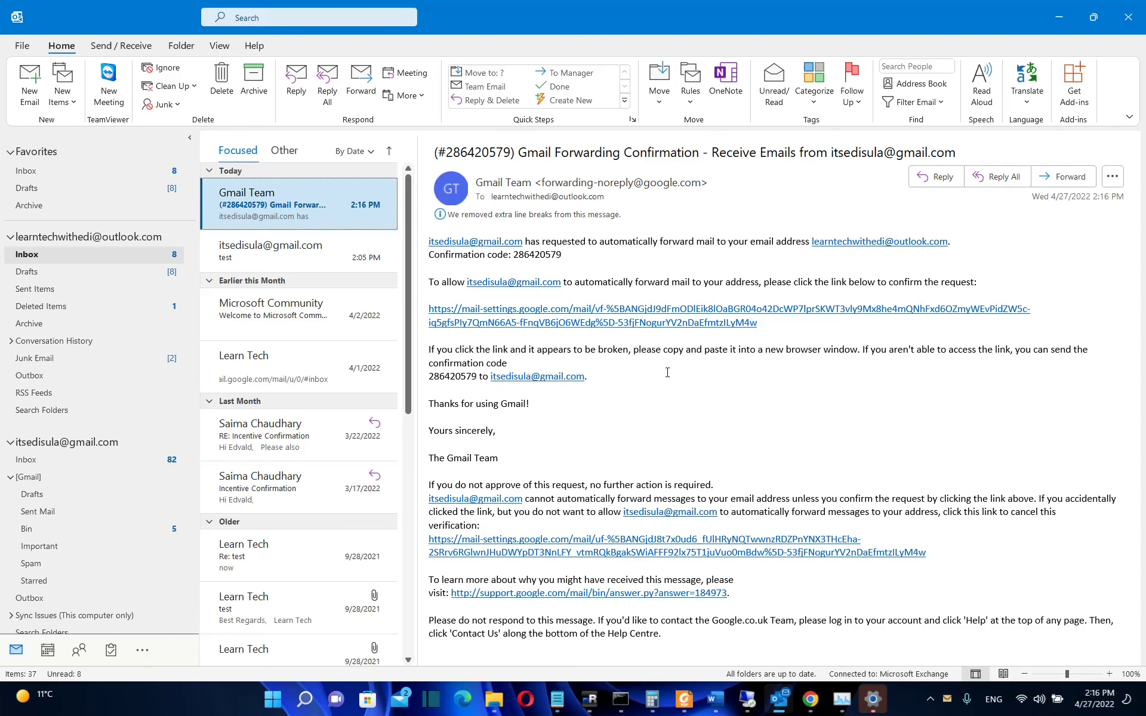
{"action": "double_click", "coordinate": [474, 376]}
{"action": "right_click", "coordinate": [475, 376]}
{"action": "left_click", "coordinate": [488, 392]}
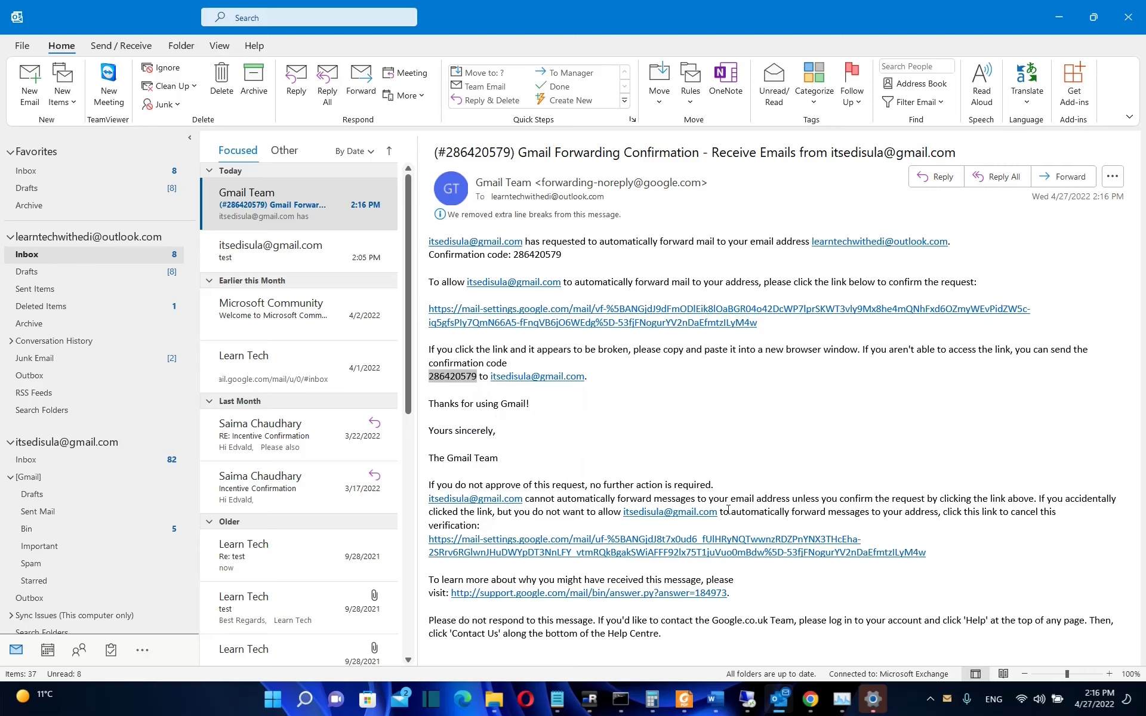
{"action": "left_click", "coordinate": [811, 699]}
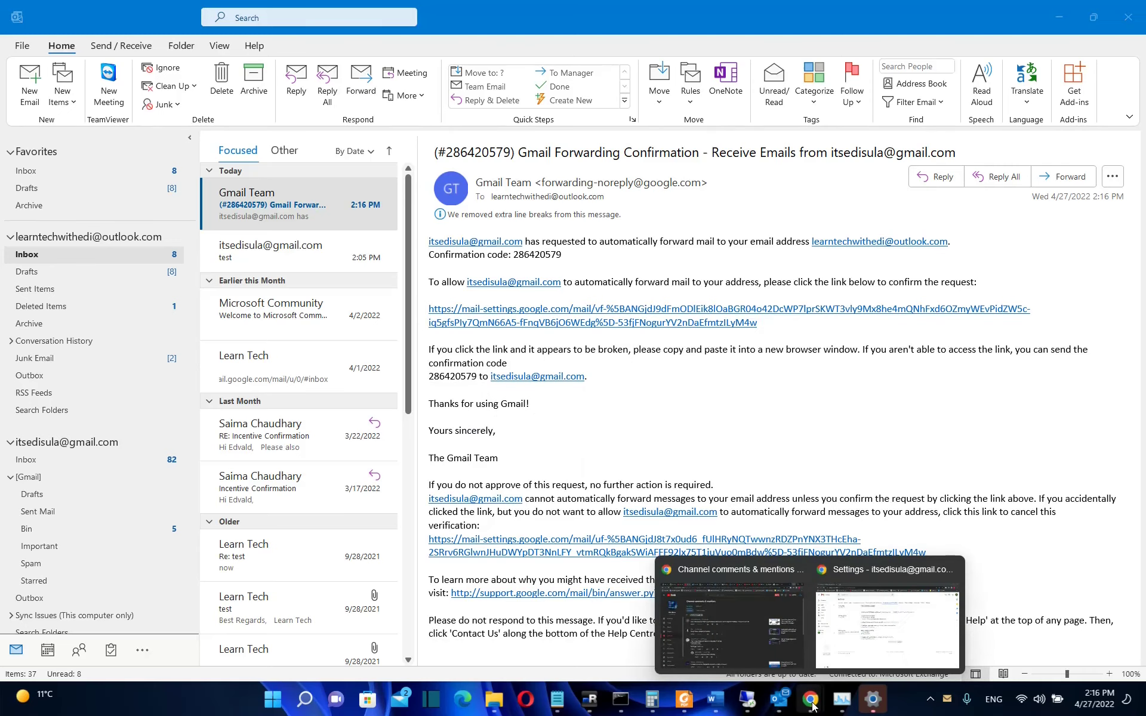
Step: Paste the copied code into Gmail's confirmation field and verify the Outlook address
{"action": "left_click", "coordinate": [841, 661]}
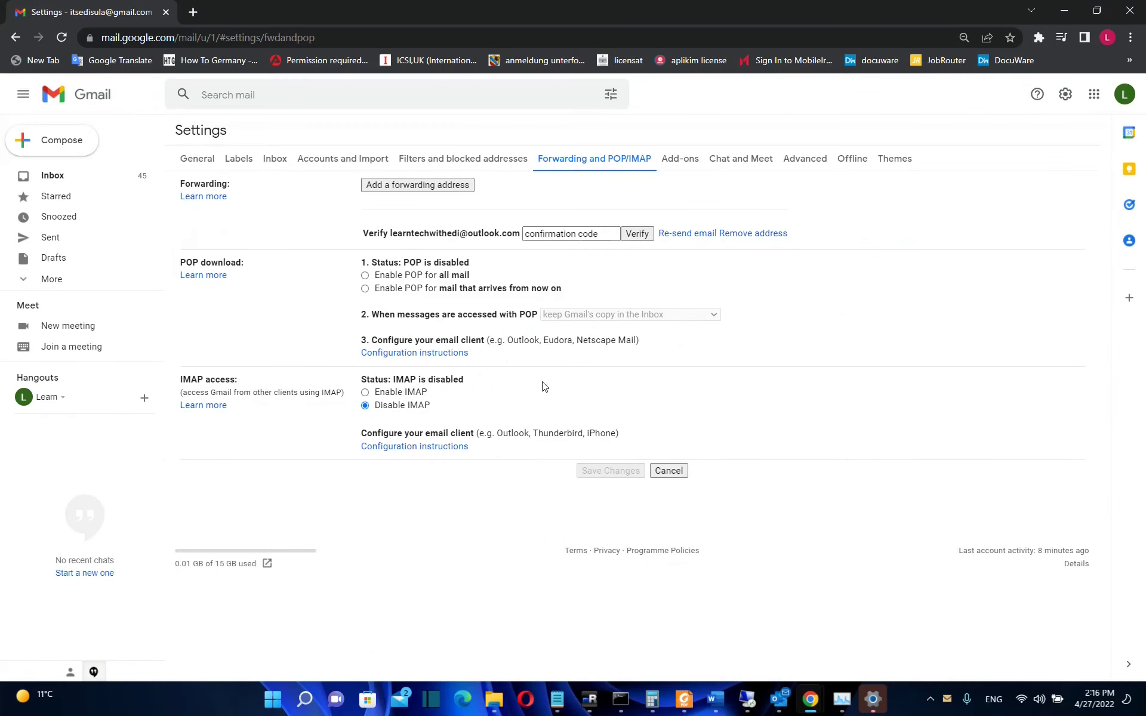
{"action": "left_click", "coordinate": [547, 238]}
{"action": "right_click", "coordinate": [547, 235]}
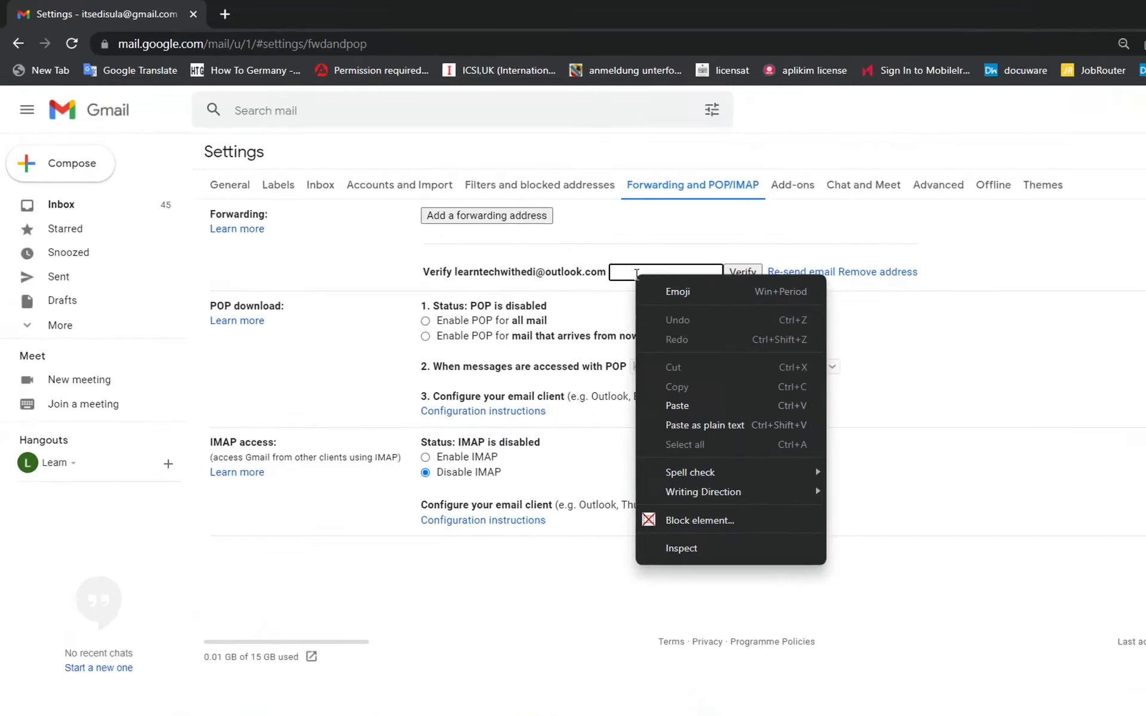
{"action": "left_click", "coordinate": [599, 348]}
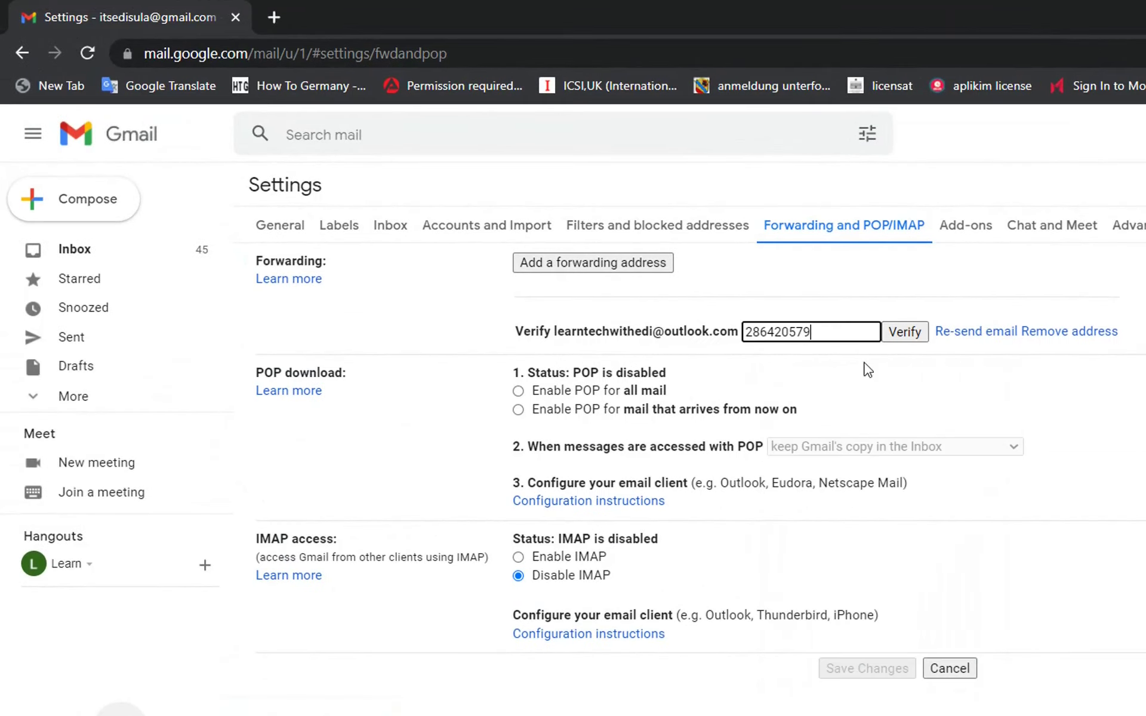
{"action": "left_click", "coordinate": [904, 333]}
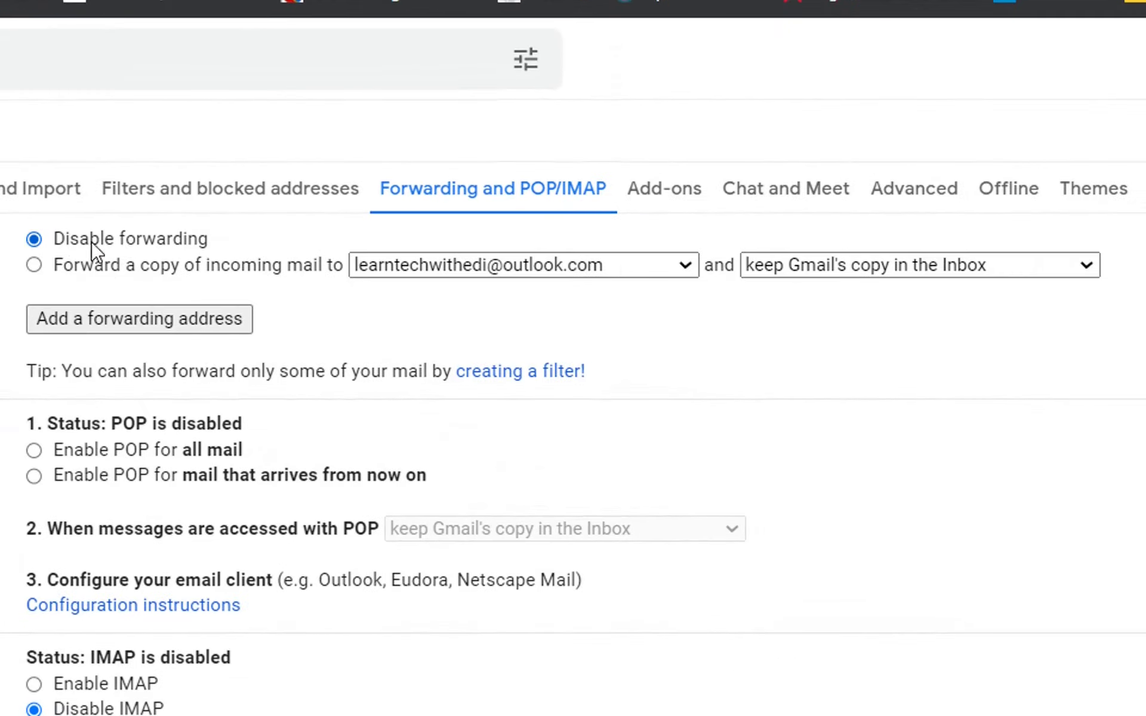
Step: Select 'Forward a copy of incoming mail' to Outlook, keeping Gmail's copy in the Inbox
{"action": "left_click", "coordinate": [35, 265]}
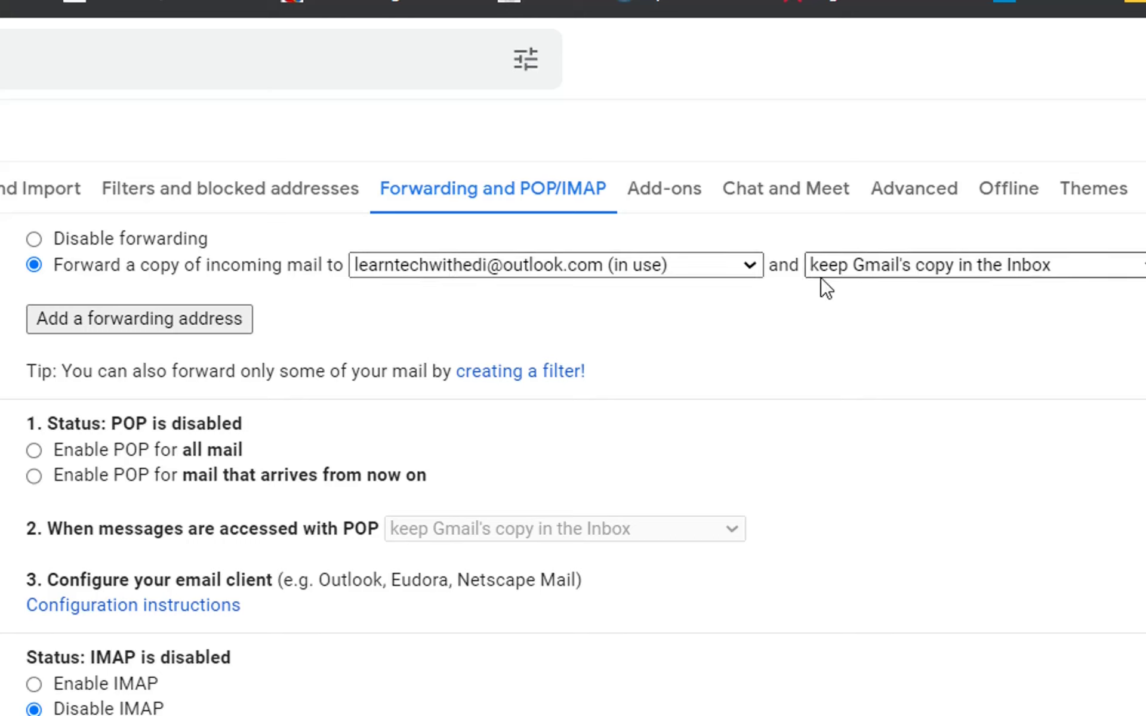
{"action": "left_click", "coordinate": [846, 267]}
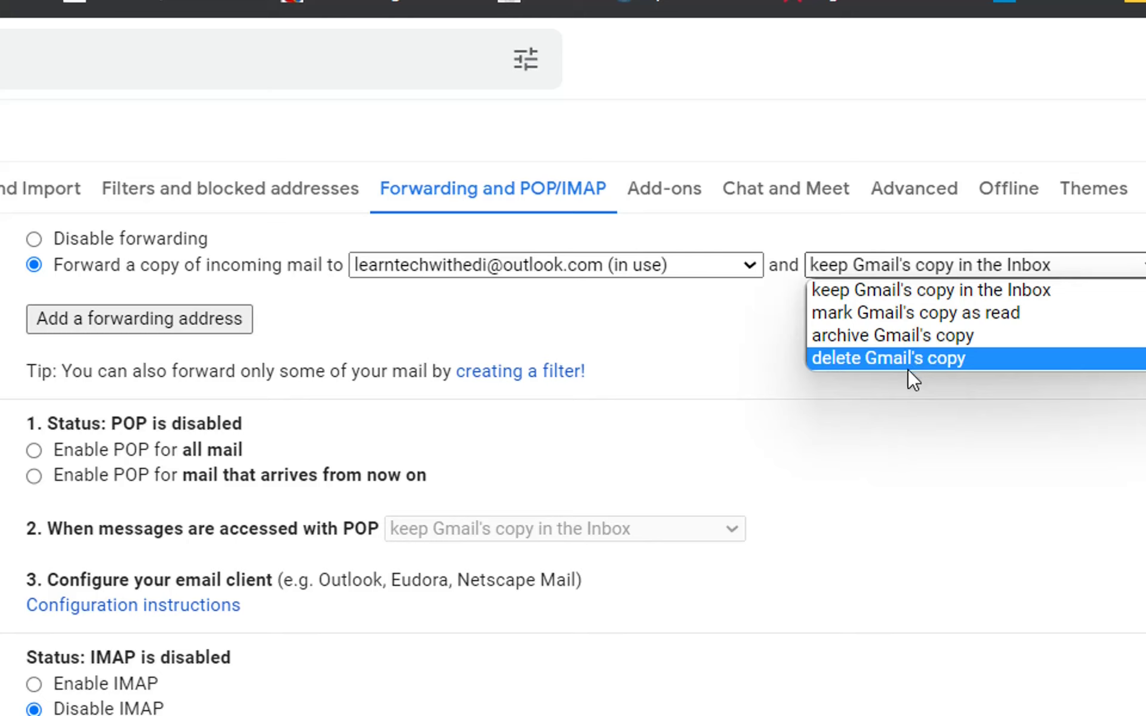
{"action": "left_click", "coordinate": [902, 294]}
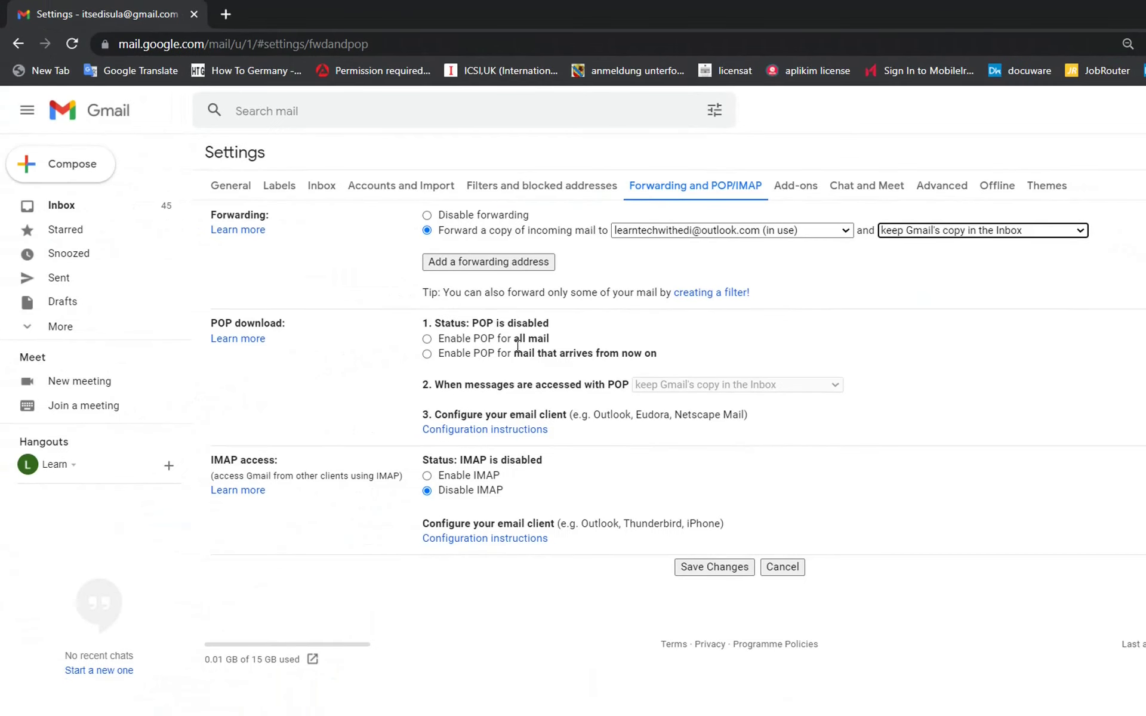
Step: Save the forwarding settings and highlight the inbox notice that email is forwarded to Outlook
{"action": "left_click", "coordinate": [714, 568]}
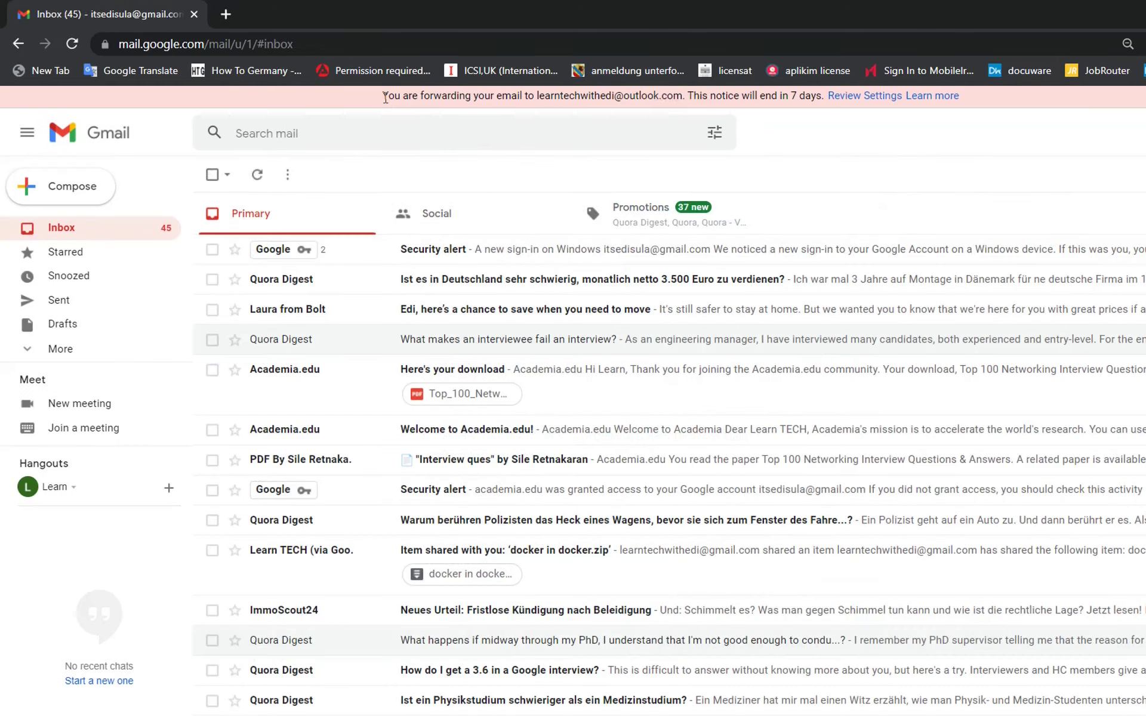
{"action": "left_click_drag", "start_coordinate": [385, 96], "coordinate": [684, 94]}
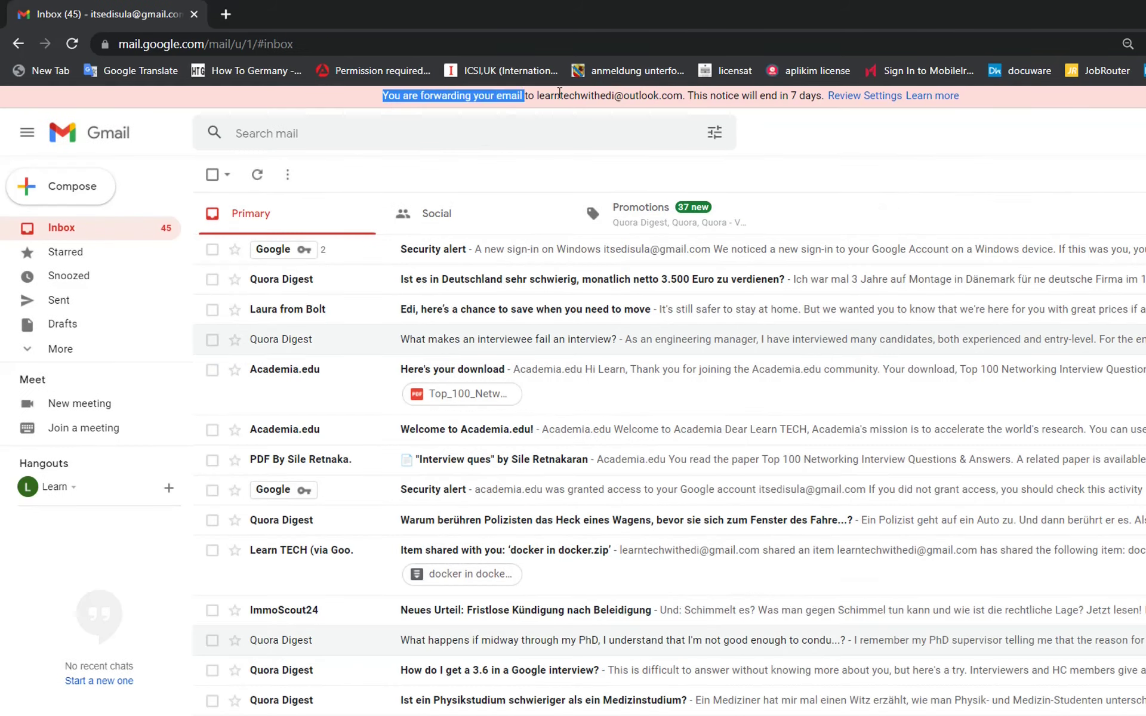
{"action": "left_click", "coordinate": [684, 93]}
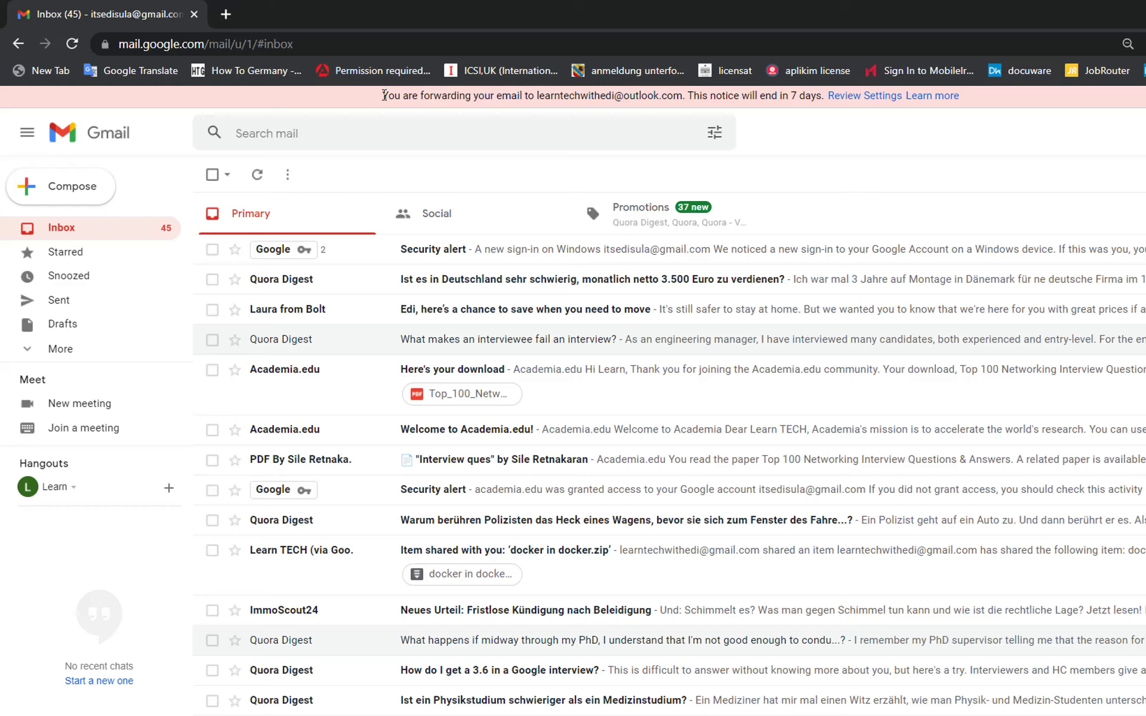
{"action": "left_click_drag", "start_coordinate": [385, 95], "coordinate": [458, 95]}
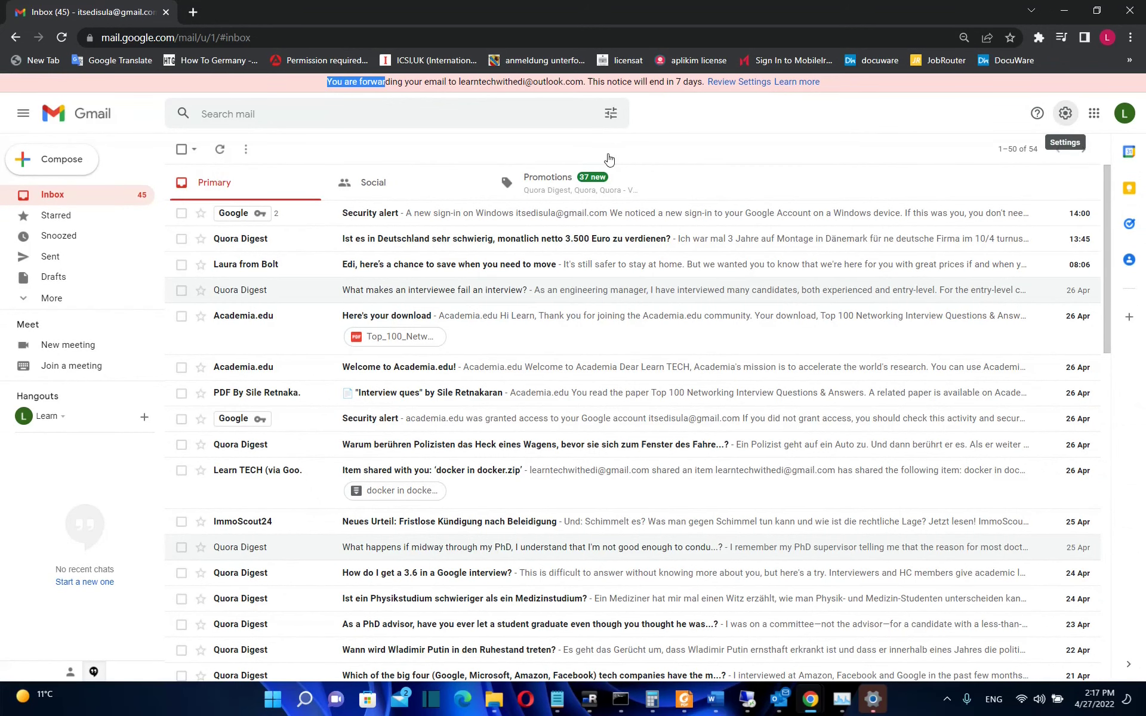
Step: Return to Forwarding and POP/IMAP, set forwarding to Disable and save
{"action": "left_click", "coordinate": [1036, 179]}
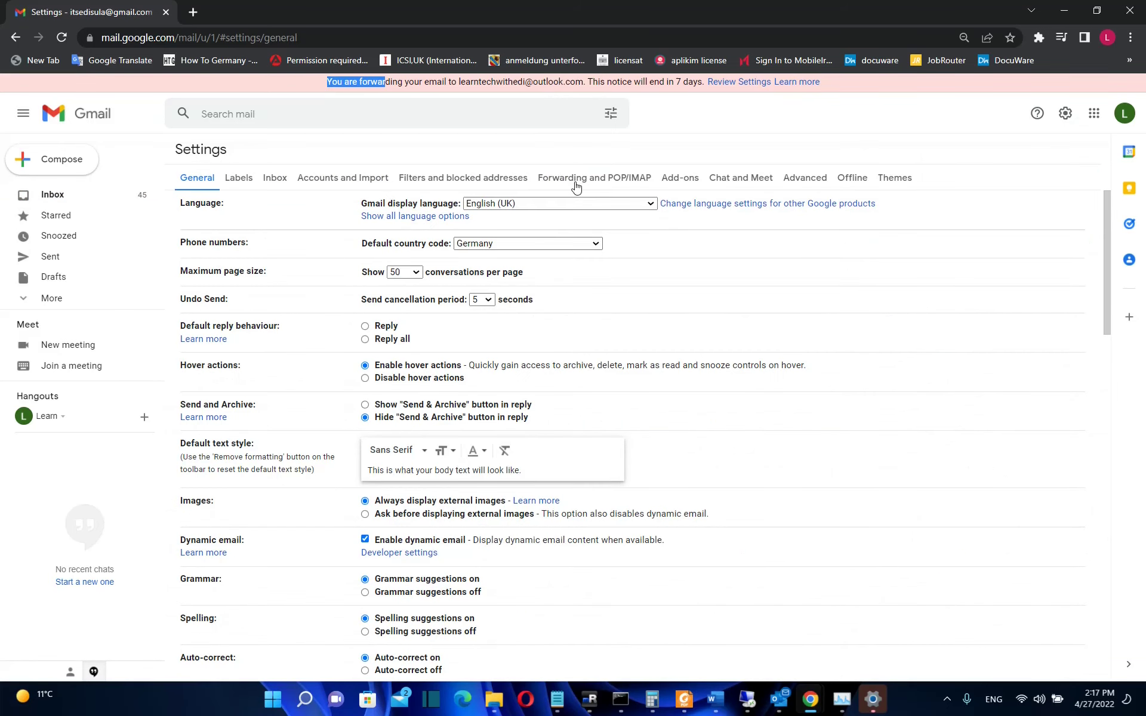
{"action": "left_click", "coordinate": [573, 185]}
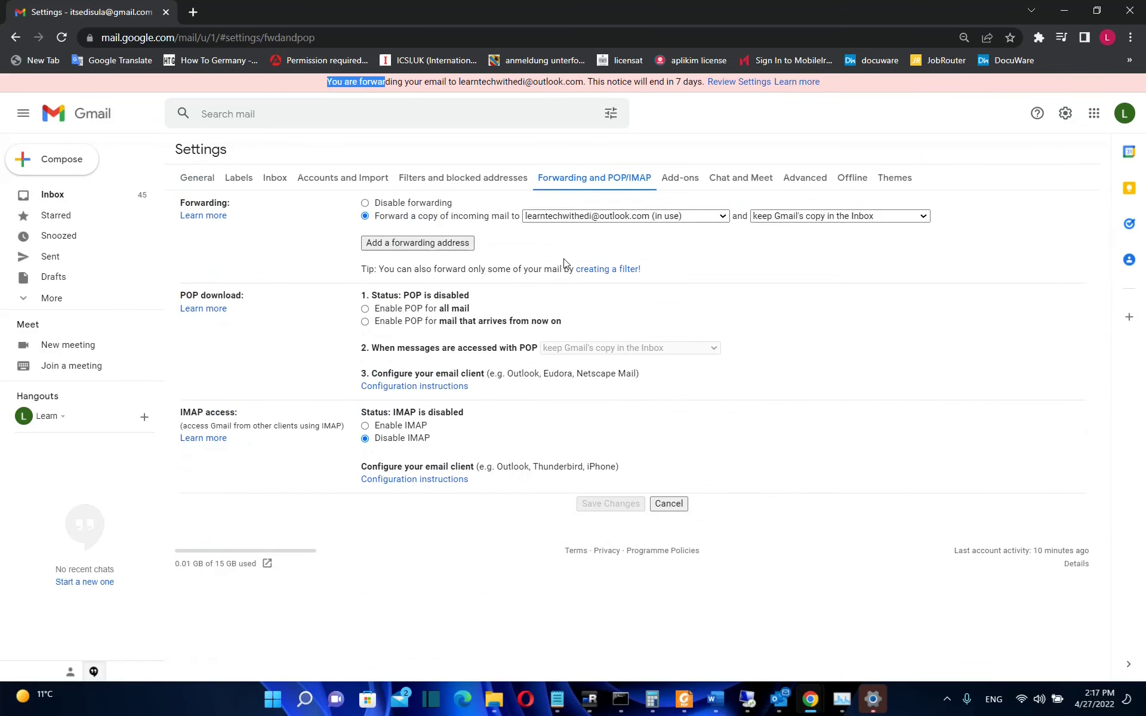
{"action": "left_click", "coordinate": [366, 204]}
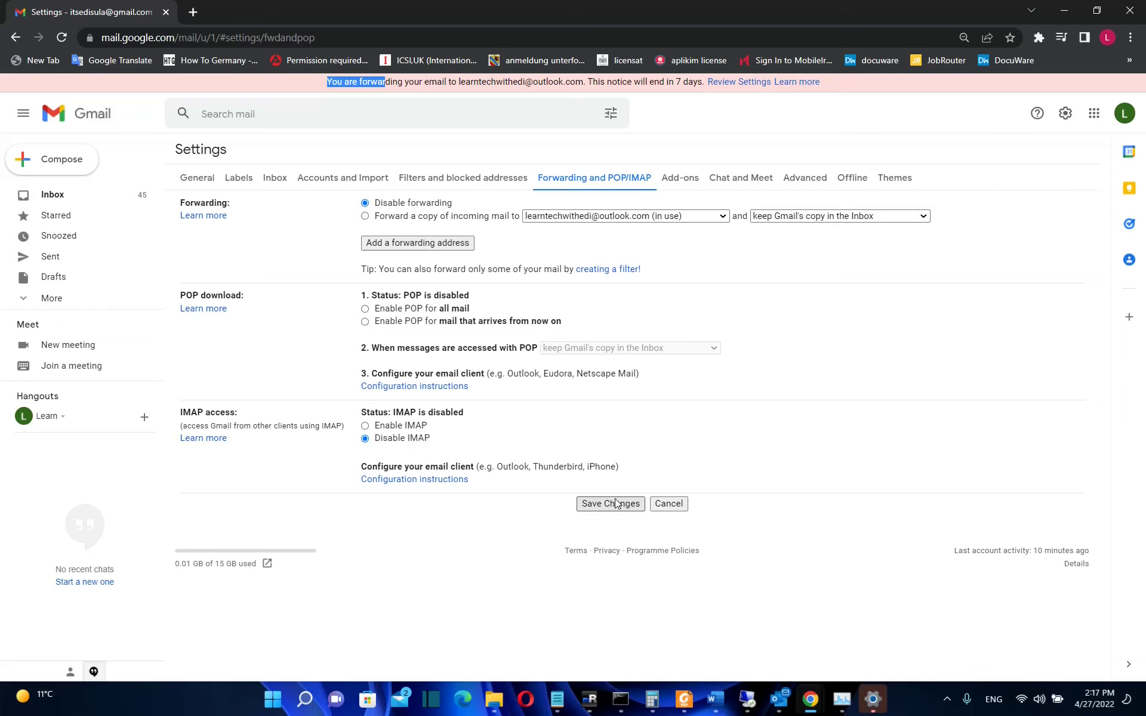
{"action": "left_click", "coordinate": [614, 505]}
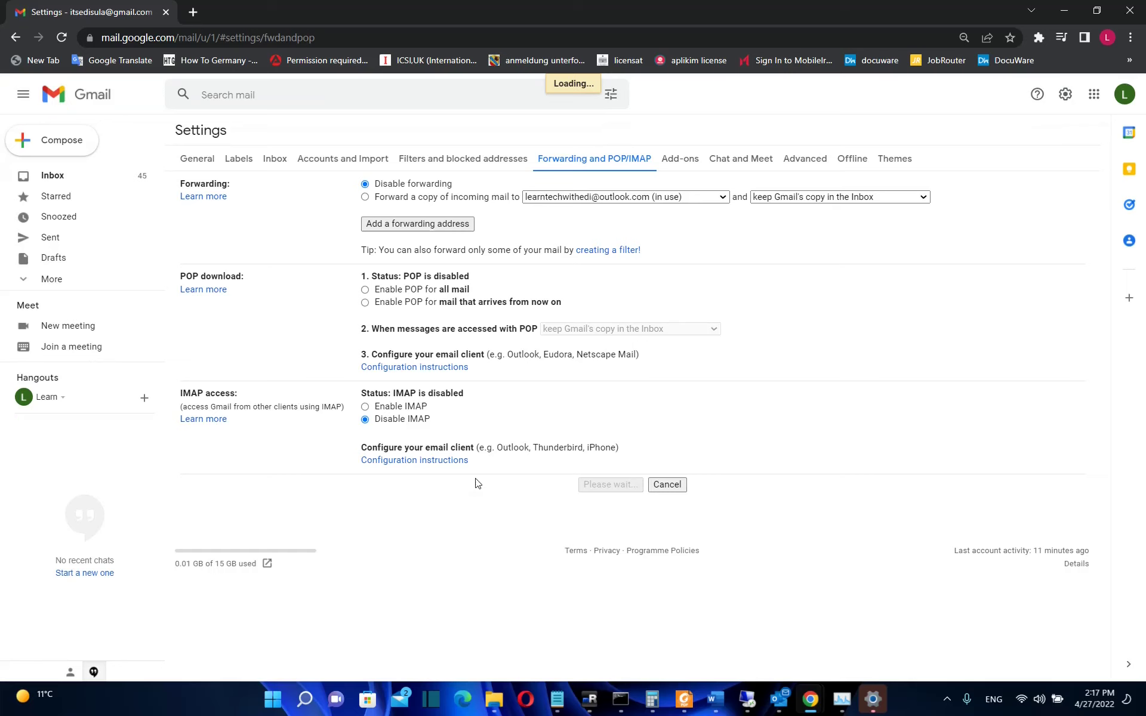